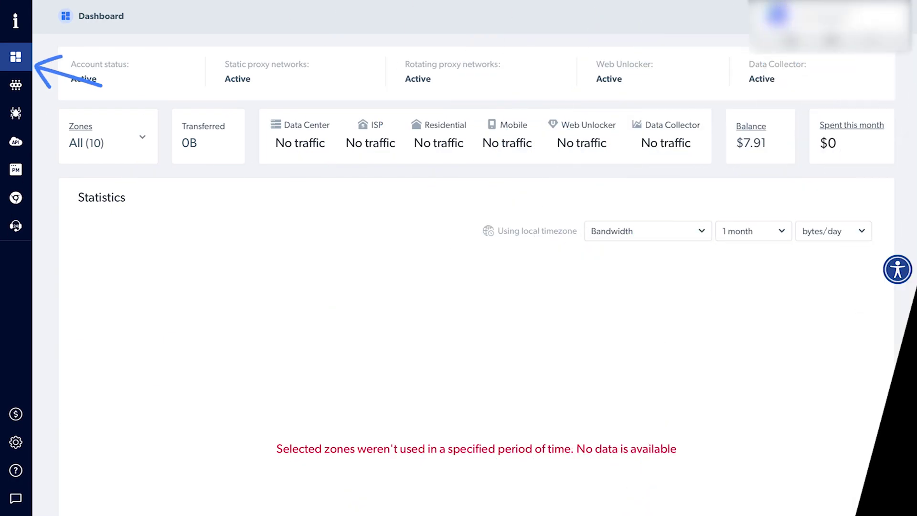
Step: Add a Residential proxy zone targeting linkedin.com, then view zone7's access parameters
mouse_move(19, 43)
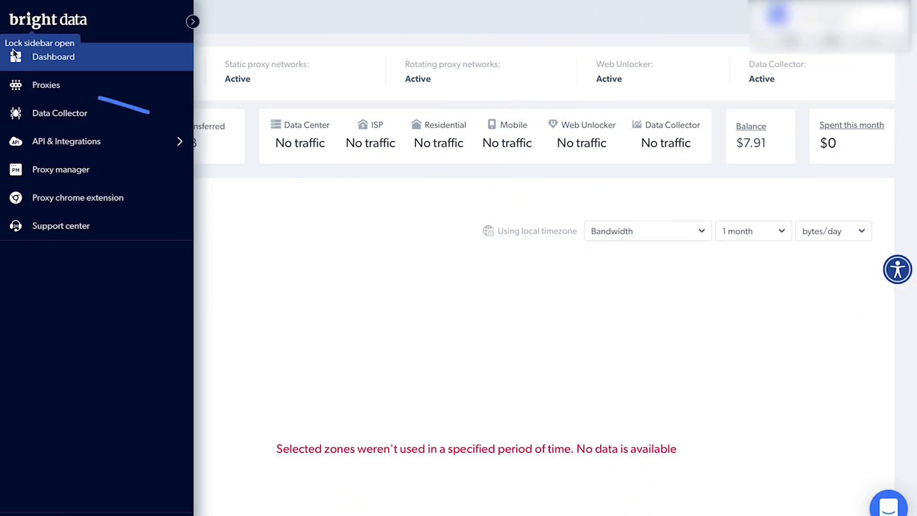
click(36, 88)
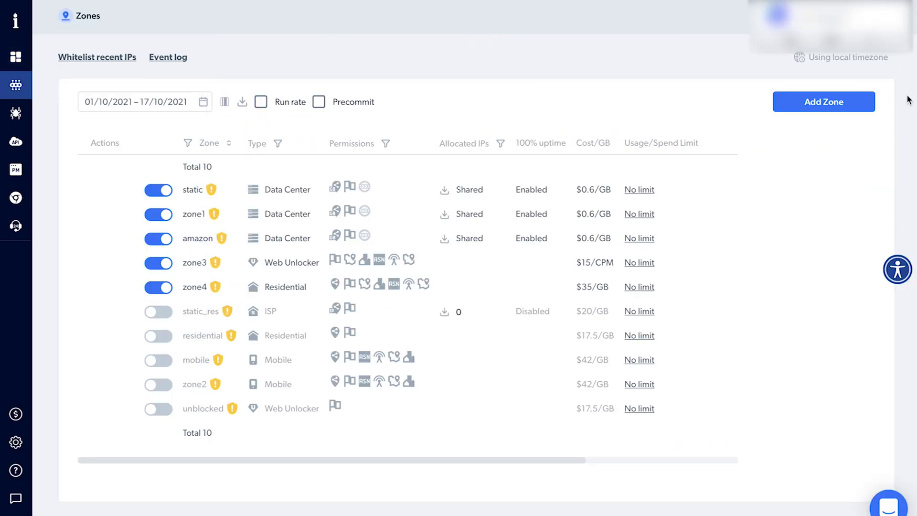
click(853, 106)
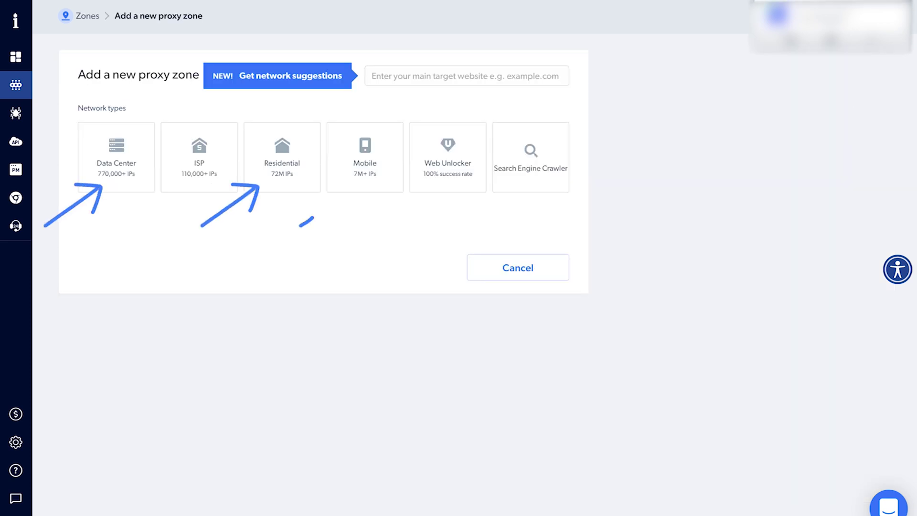
click(466, 76)
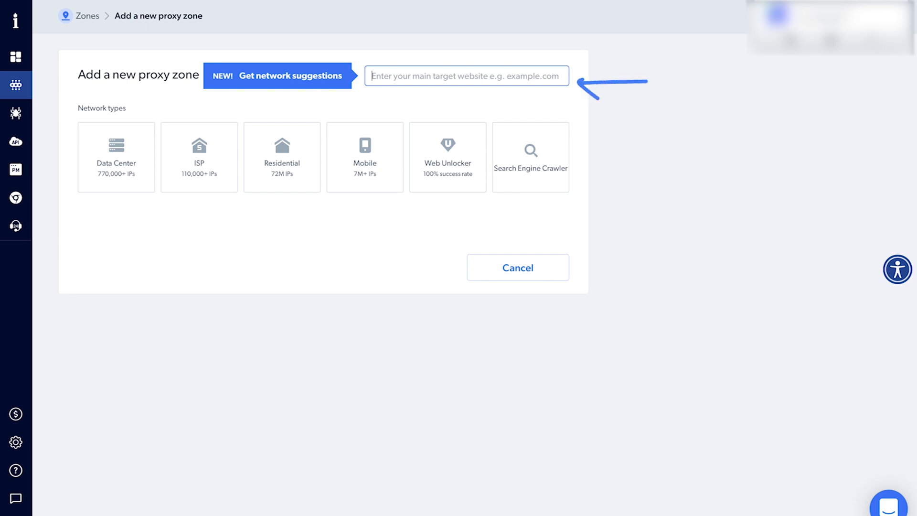
text(linkedin.com)
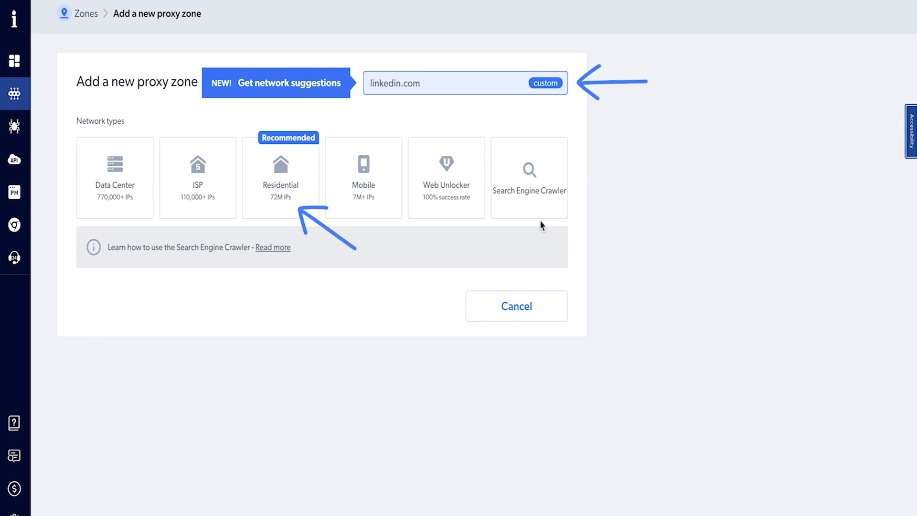
click(289, 204)
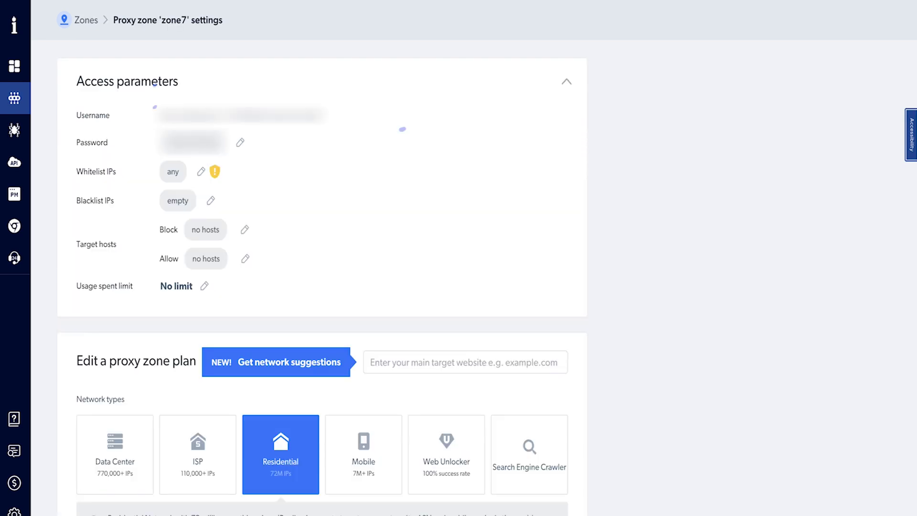
click(94, 248)
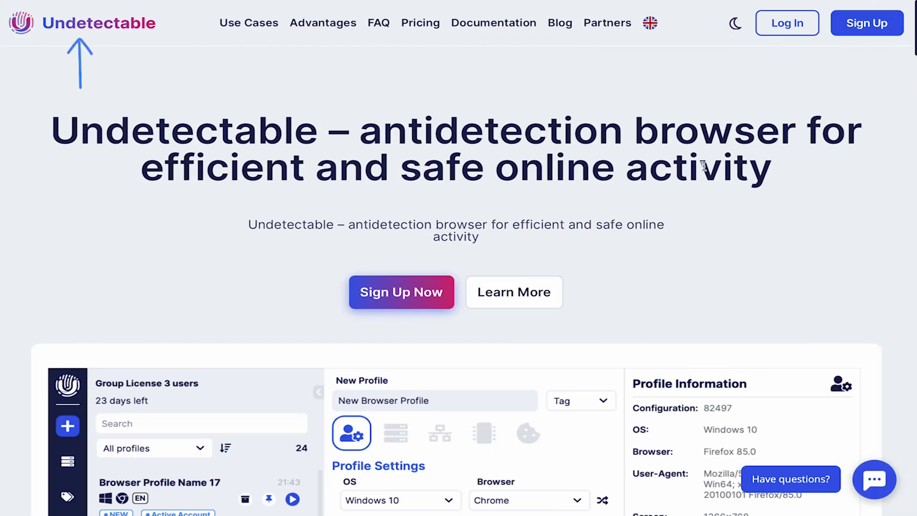
Step: Activate the pending Starter license with a new program password and open its settings
click(778, 19)
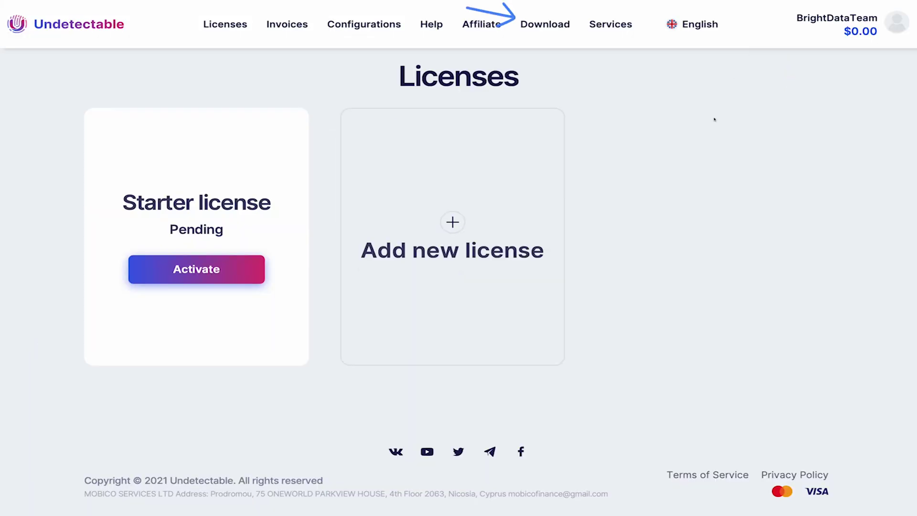
click(550, 24)
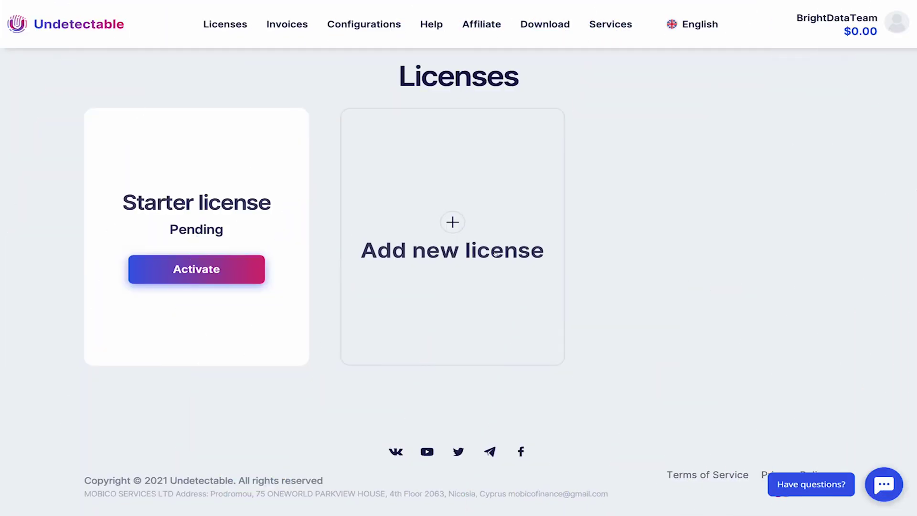
click(228, 260)
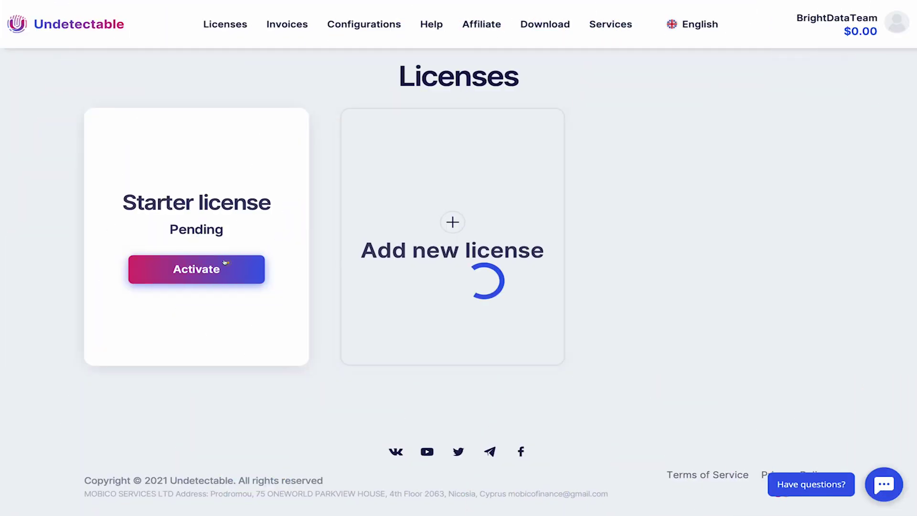
text(•••••••••••)
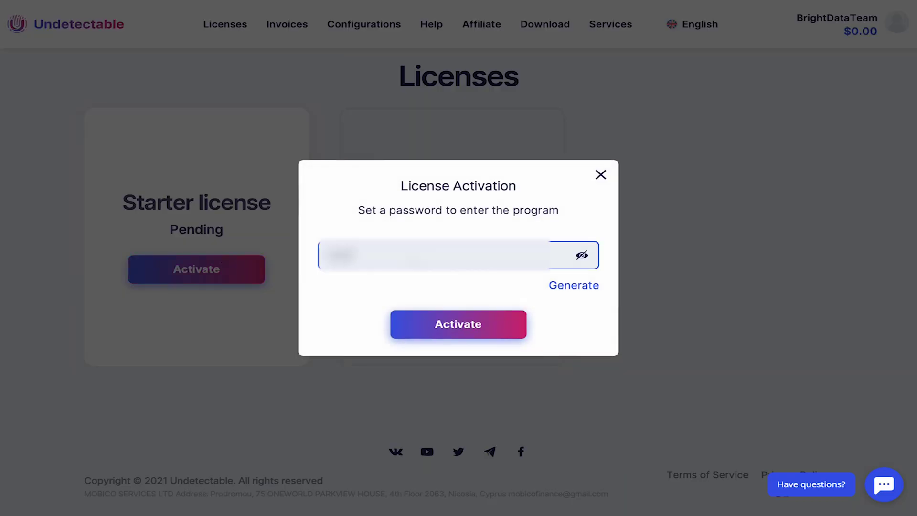
click(458, 324)
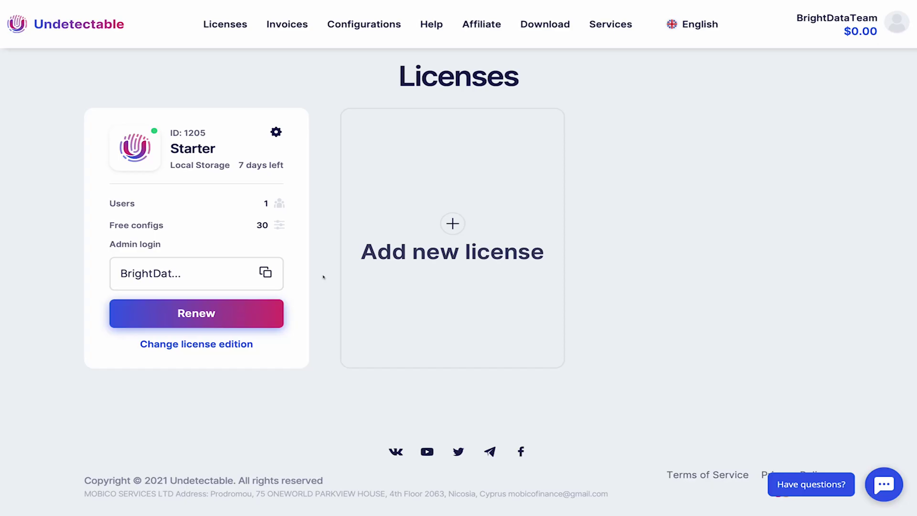
click(276, 132)
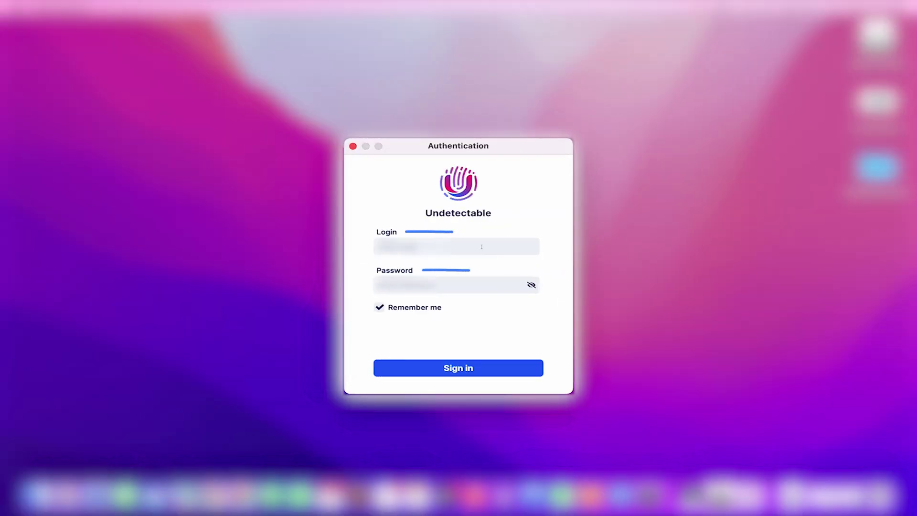
Step: Start a new proxy named 'Bright Data Proxy' with host lum-superproxy.io
key(BackSpace)
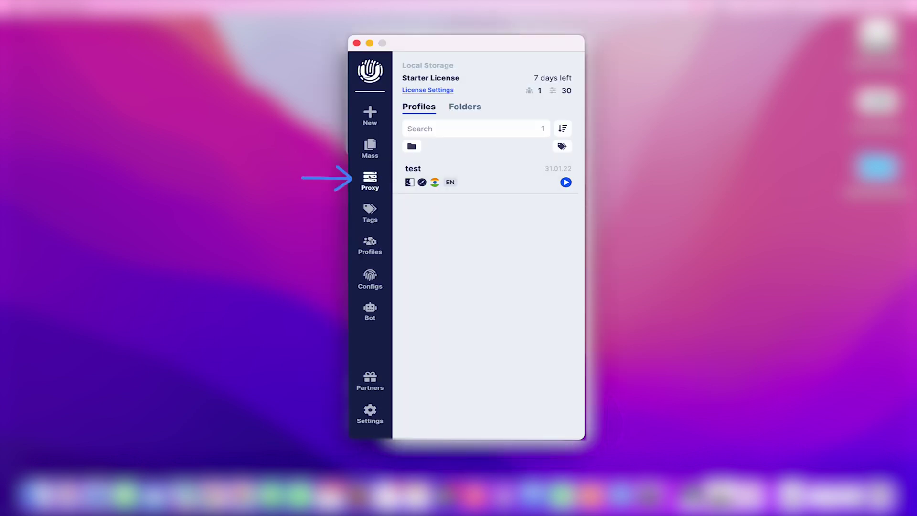
click(373, 178)
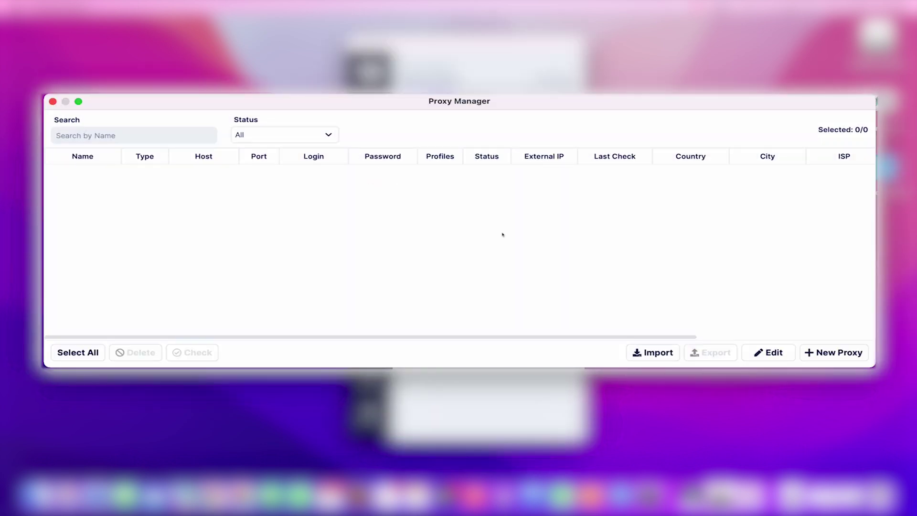
click(838, 353)
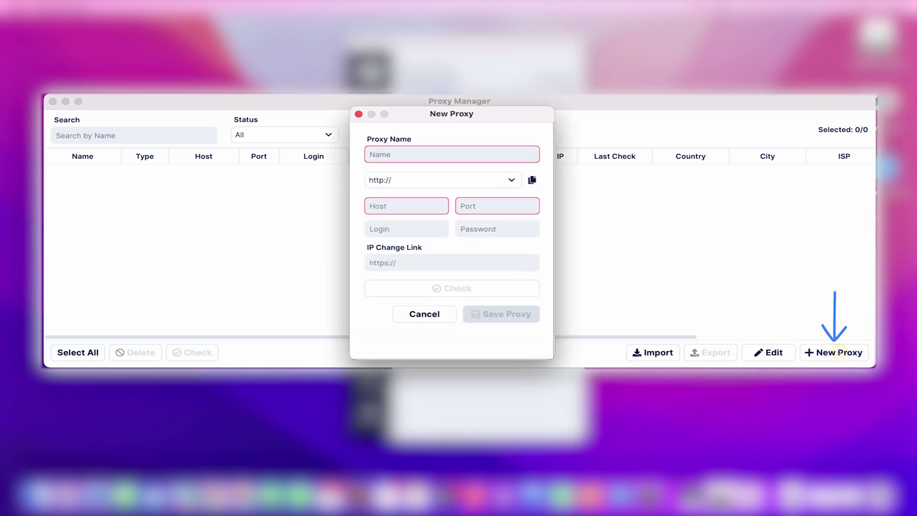
text(Bright Data Pro)
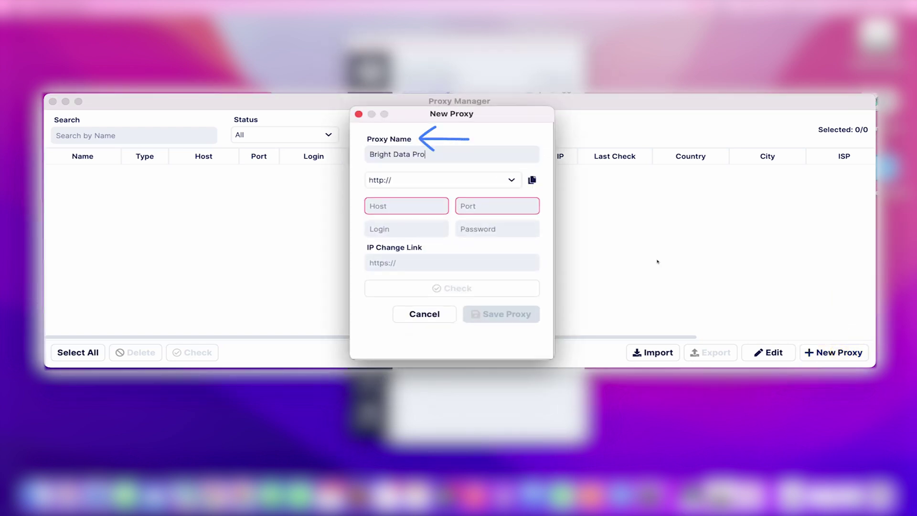
text(xy)
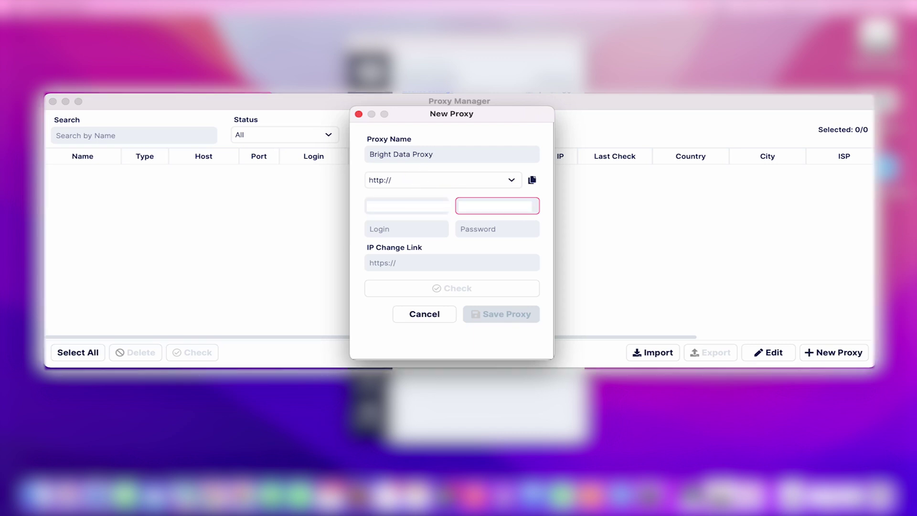
text(lum-superproxy.io)
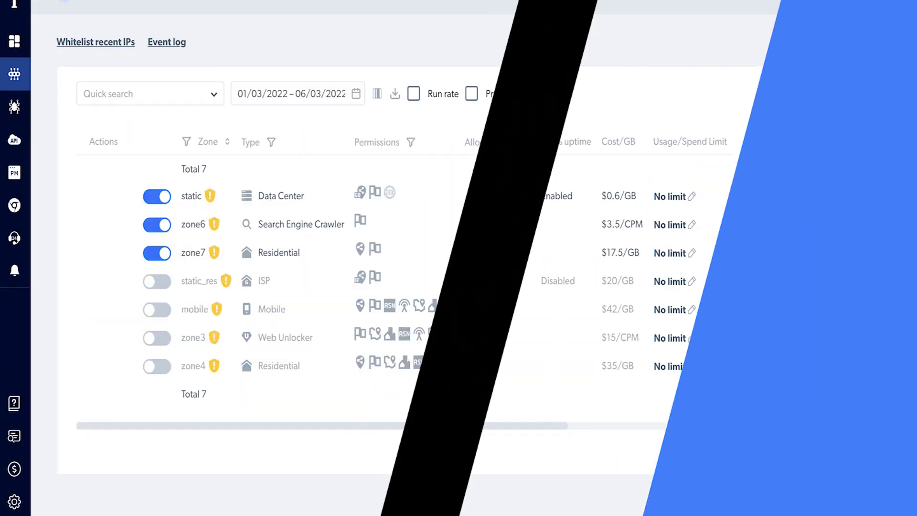
Step: Enter zone7's login credentials and save the proxy on port 22225
mouse_move(344, 248)
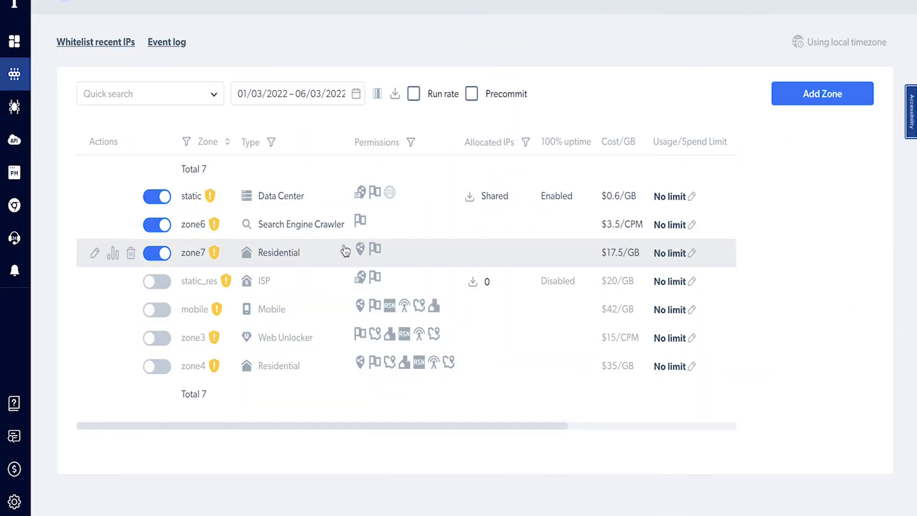
click(96, 259)
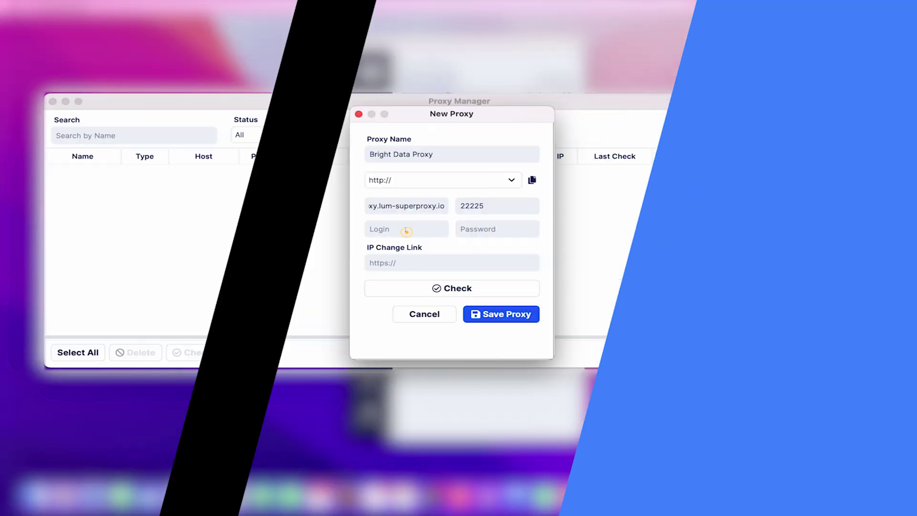
click(406, 231)
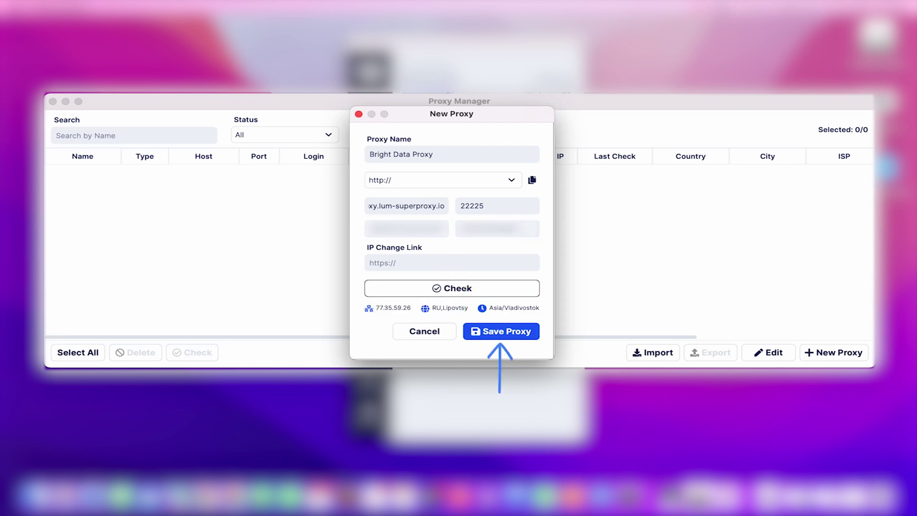
click(492, 332)
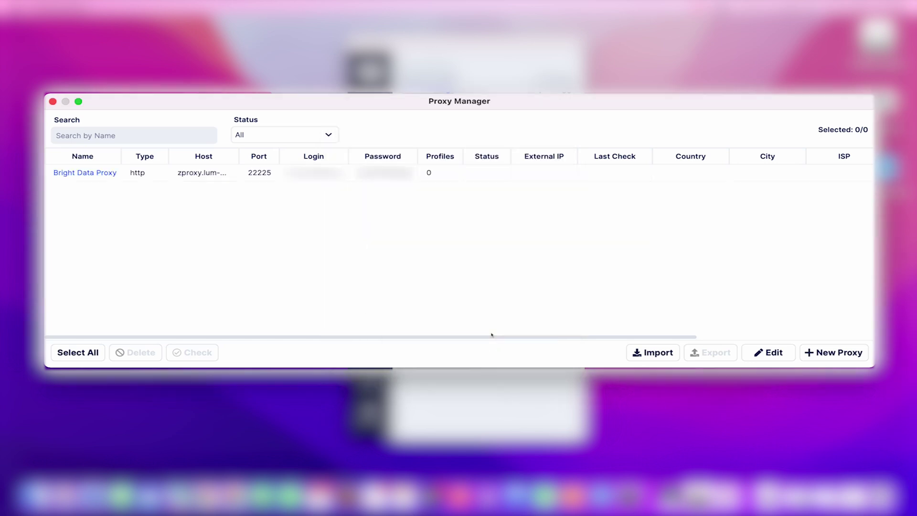
Step: Create a browser profile named 'Test' that uses Bright Data Proxy
click(53, 101)
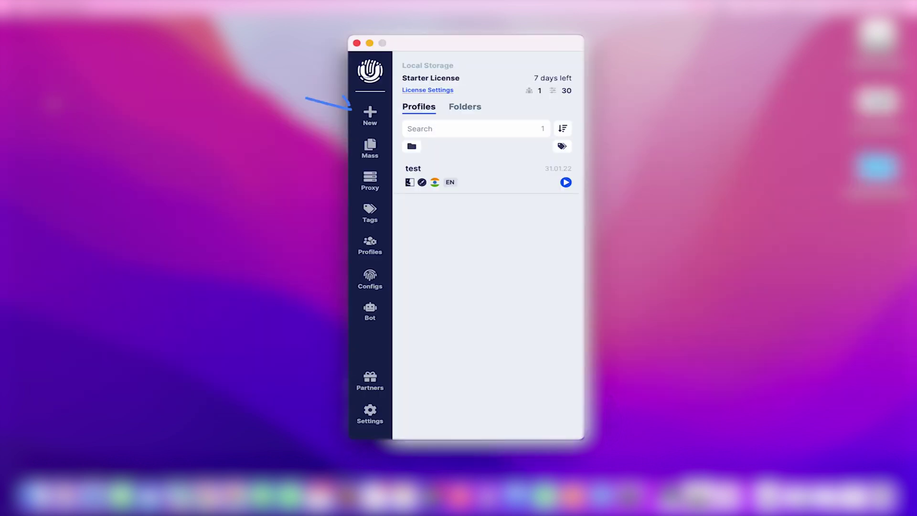
click(369, 114)
text(Test)
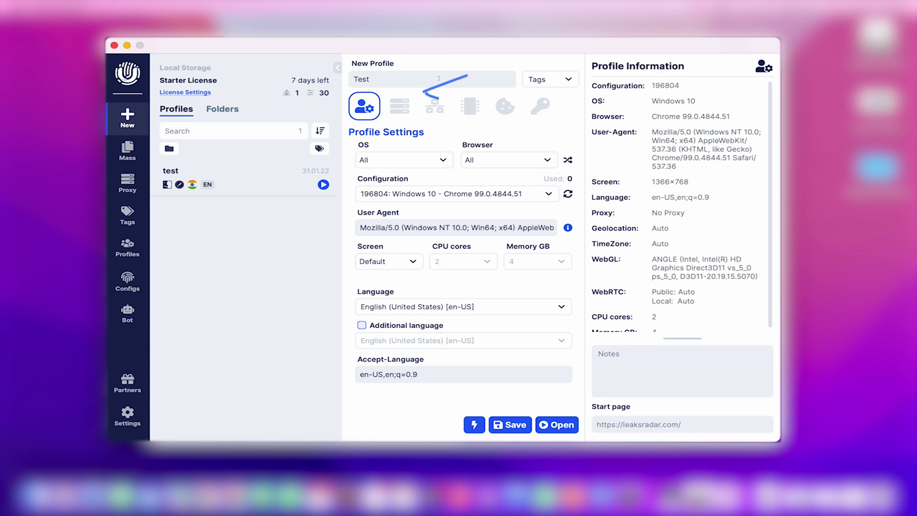
click(395, 110)
click(458, 155)
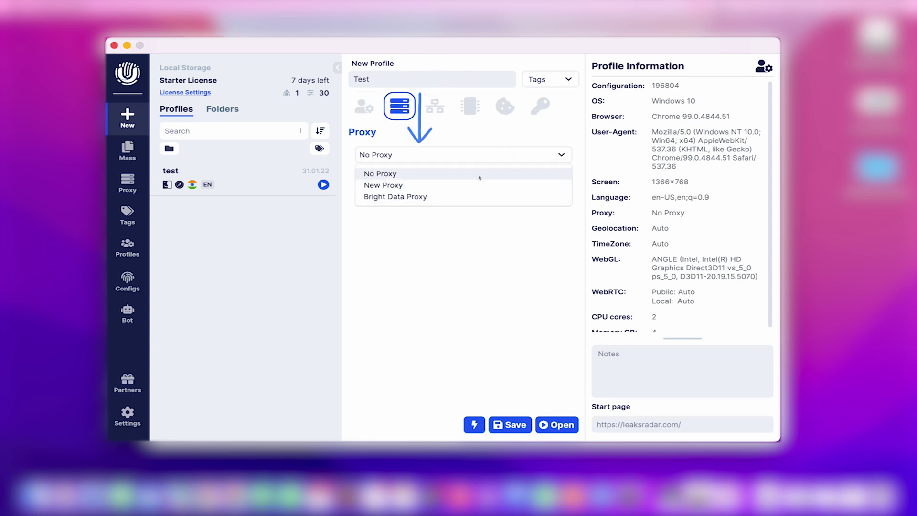
click(458, 197)
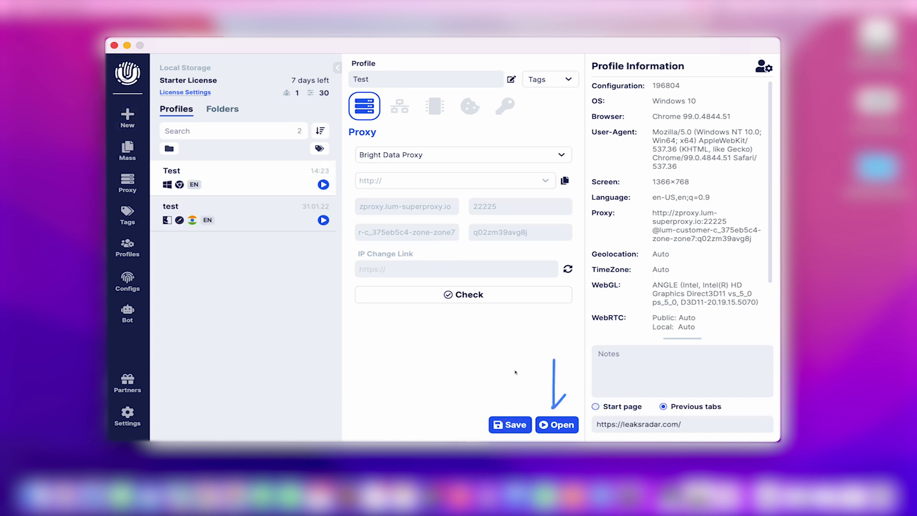
Step: Launch the Test profile and load linkedin.com in its browser
click(554, 425)
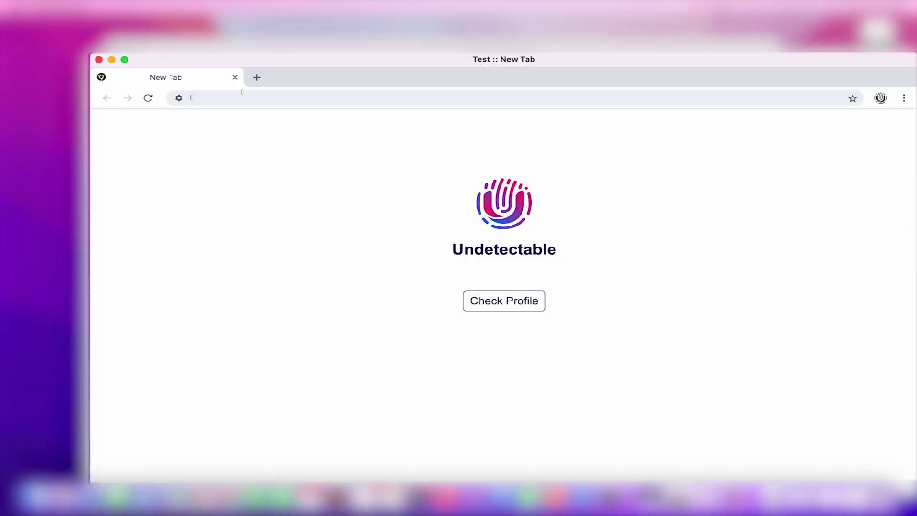
text(linkedin.com)
key(Return)
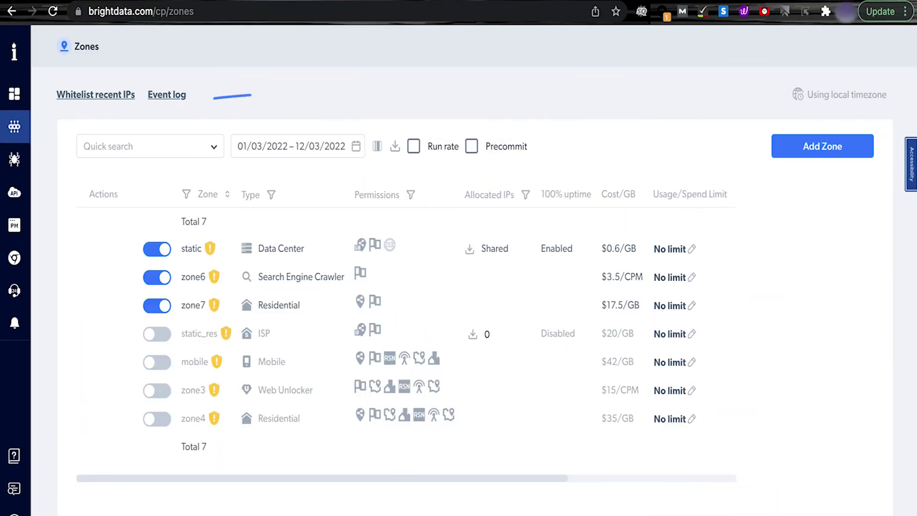
click(178, 101)
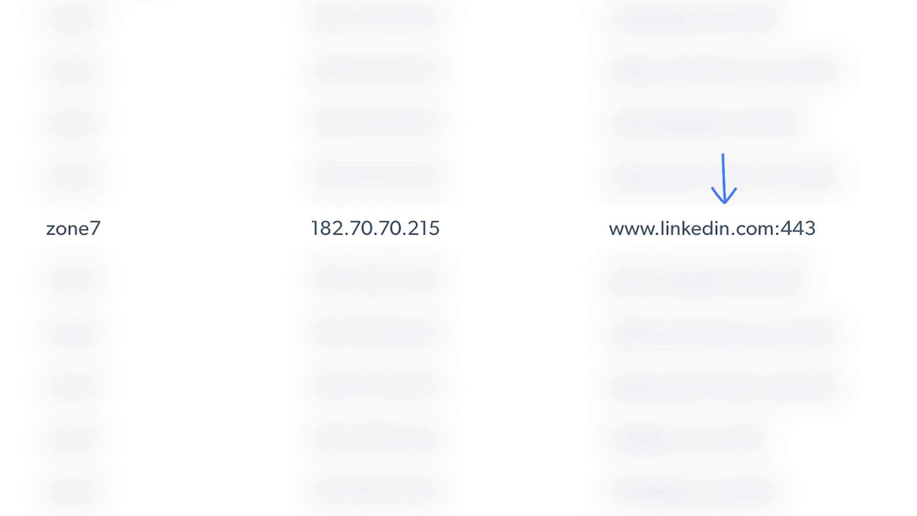